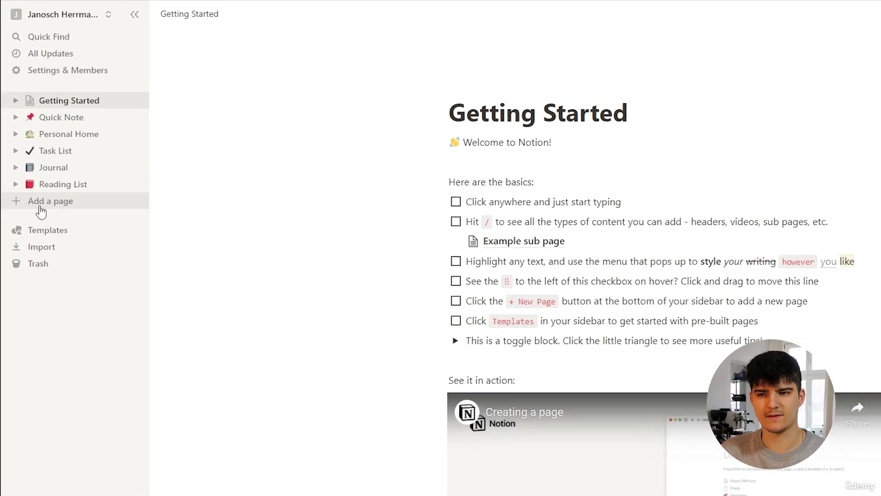
# - Create a new page titled "This is a page" and start it with an empty body
pyautogui.click(45, 217)
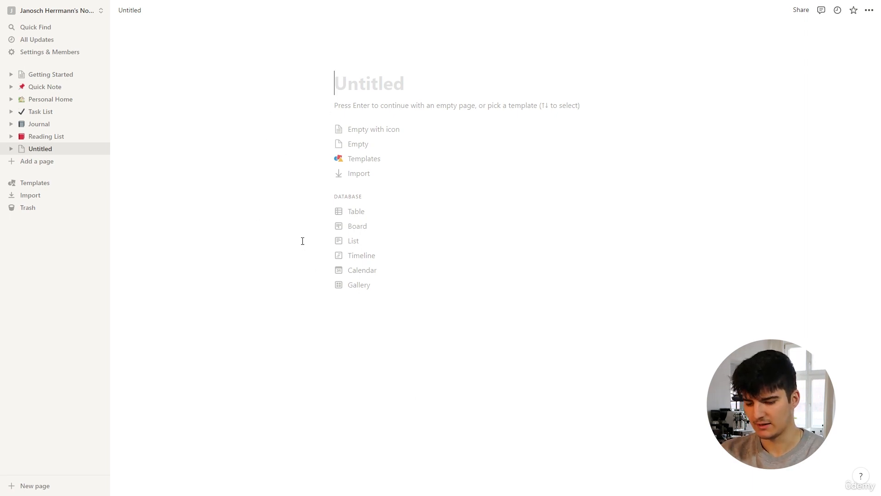
pyautogui.write('This ')
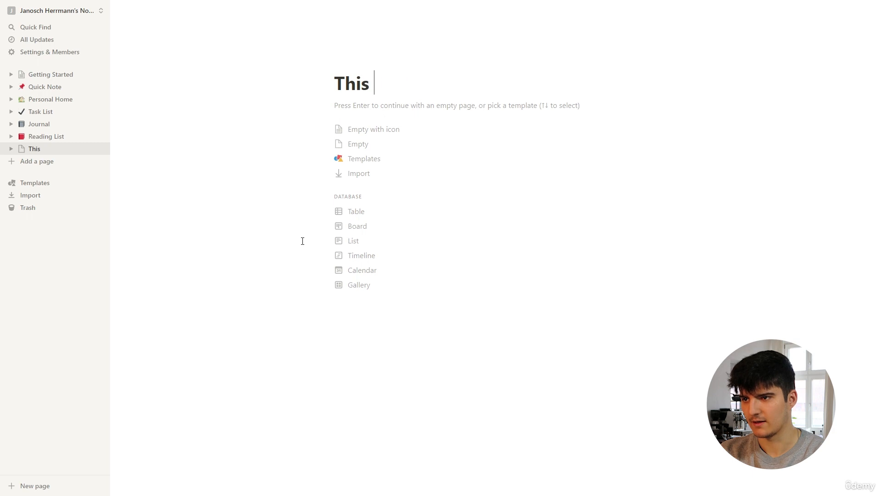
pyautogui.write('is a page')
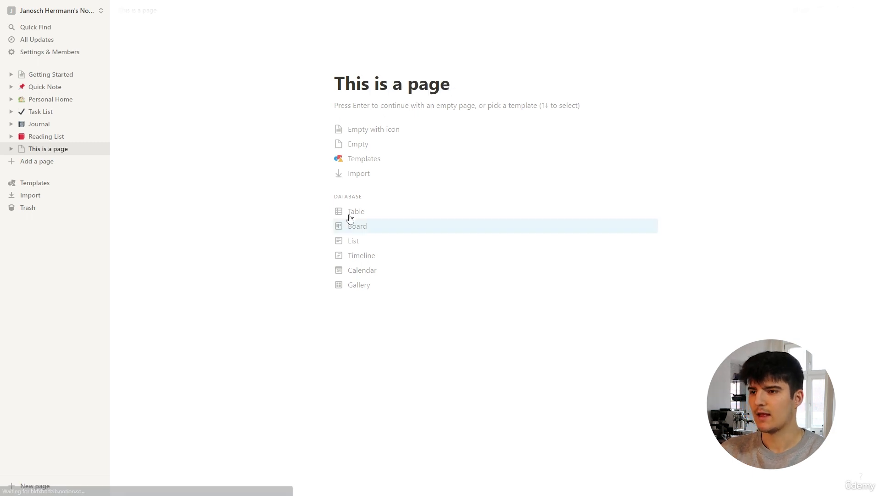
pyautogui.press('Return')
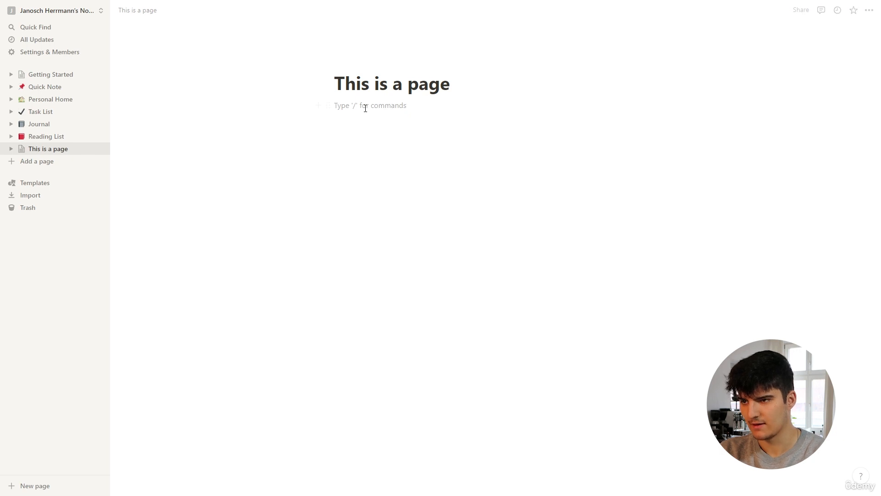
# - Write "This is some text" in the page body, leave a blank line, and add a Lorem ipsum paragraph below it
pyautogui.write('This is some text')
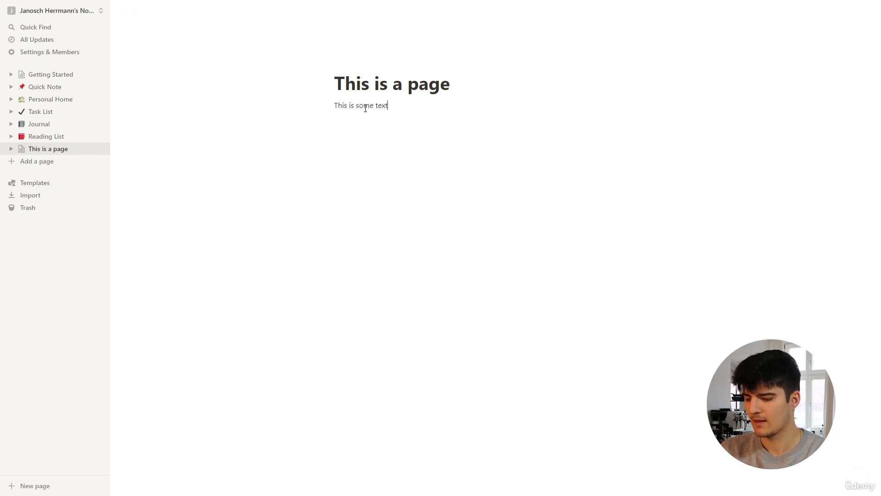
pyautogui.press('Return')
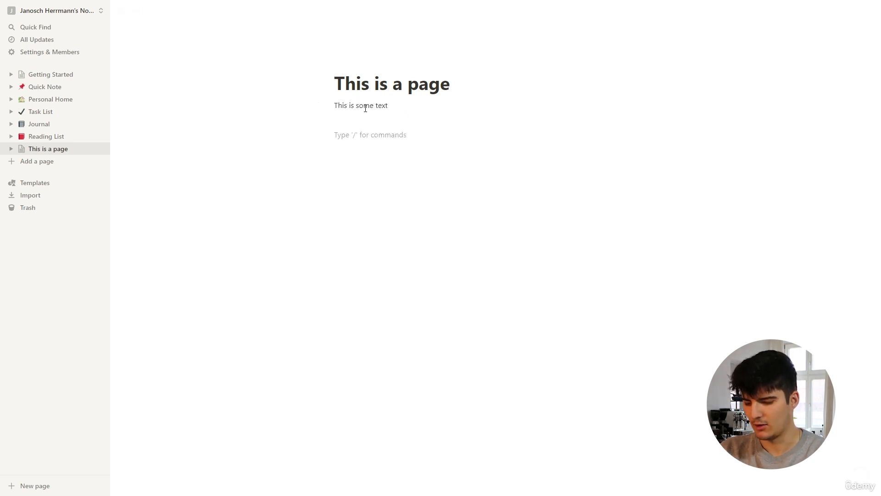
pyautogui.write('.lorem-100')
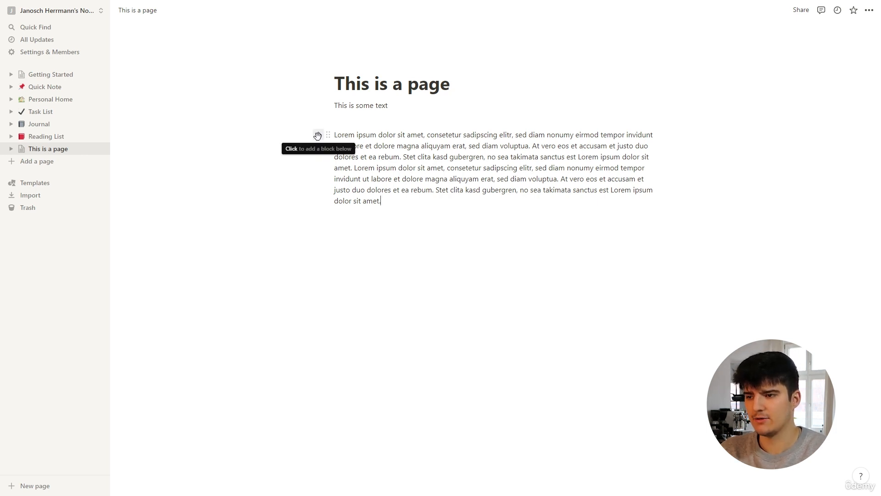
# - Add a Heading 1 block reading "This is a heading" below the Lorem ipsum paragraph
pyautogui.click(318, 136)
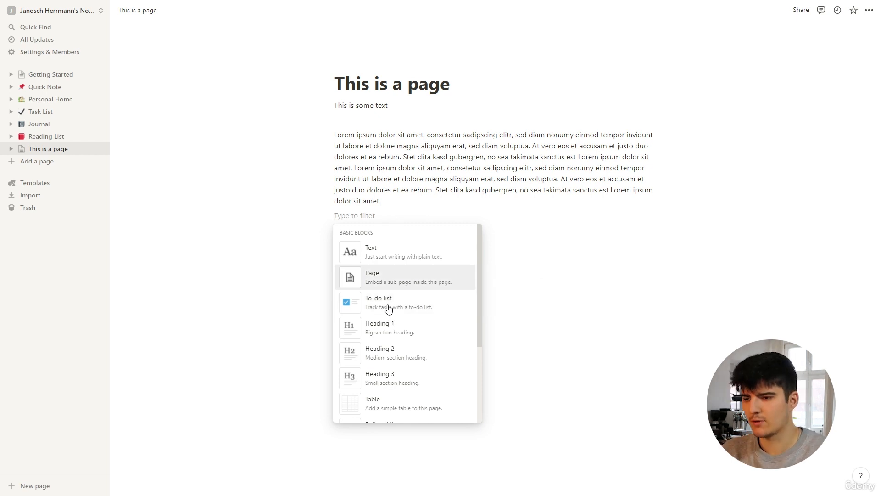
pyautogui.click(379, 334)
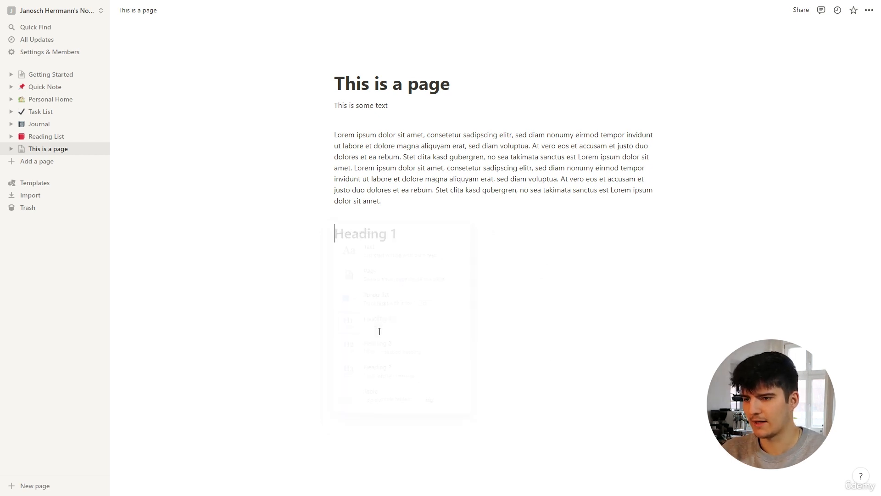
pyautogui.write('This is a hadi')
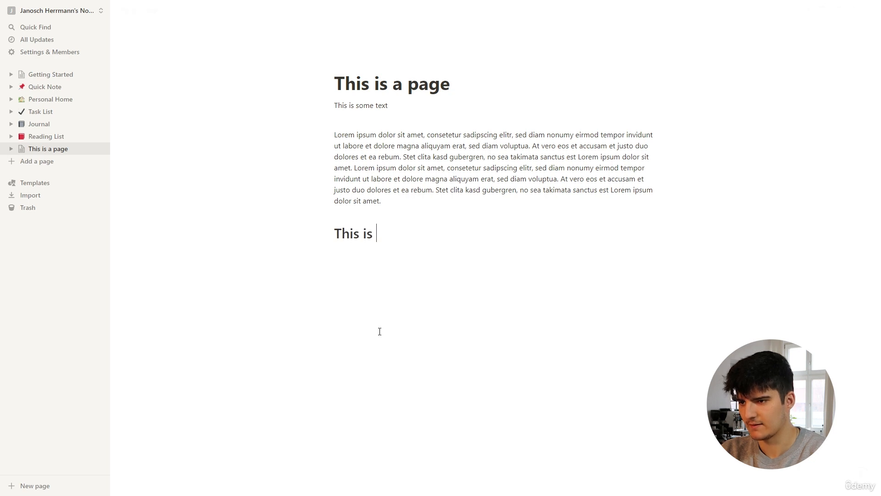
pyautogui.press('BackSpace')
pyautogui.press('BackSpace')
pyautogui.press('BackSpace')
pyautogui.write('eading')
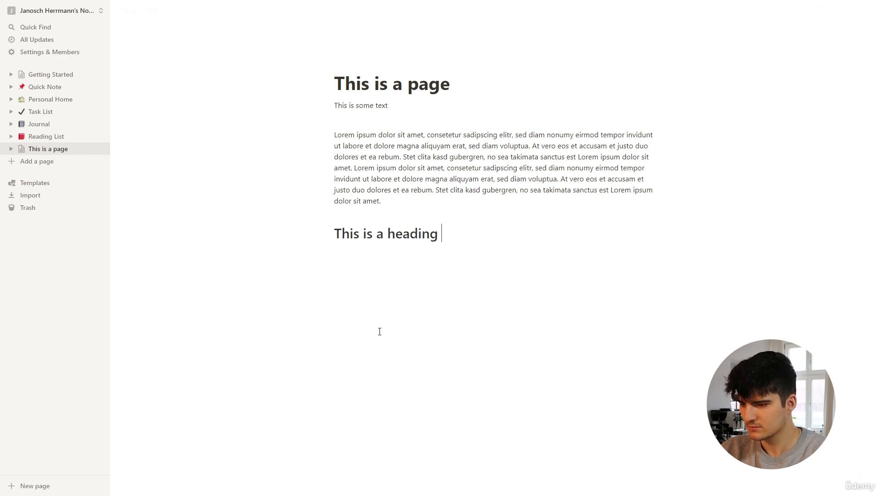
pyautogui.press('BackSpace')
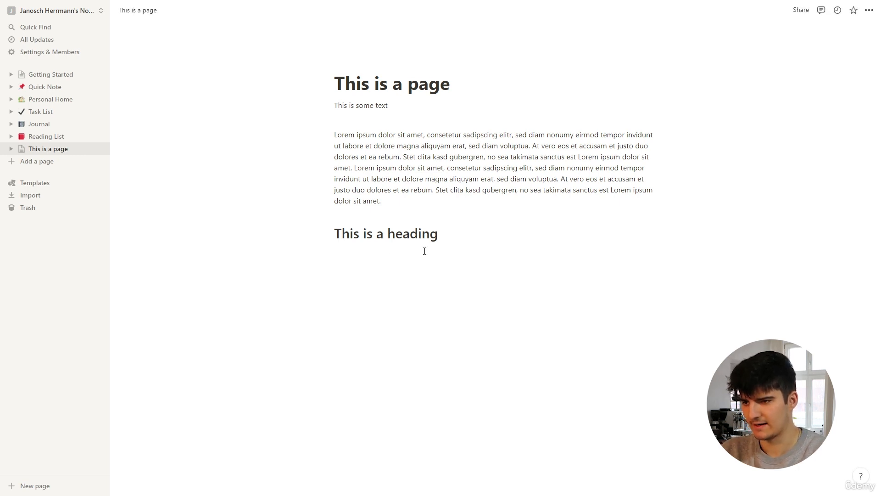
# - Insert an image block below the heading and upload puppy-demo.jpg into it
pyautogui.press('Return')
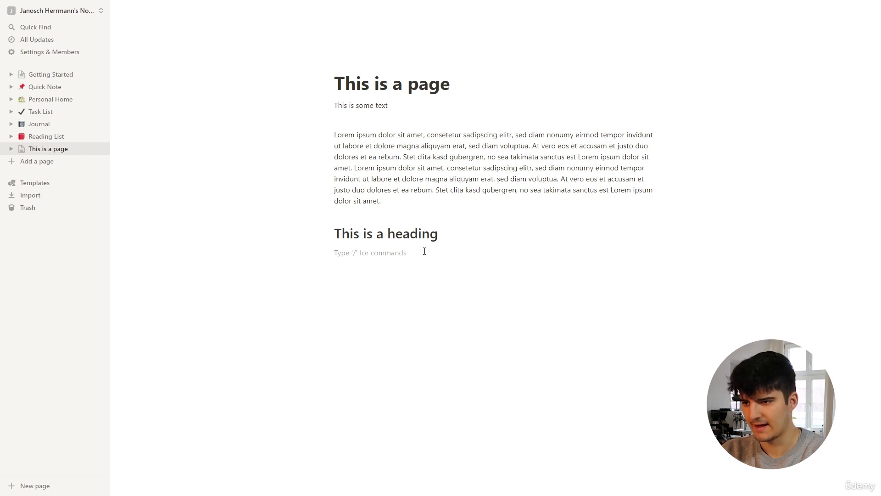
pyautogui.write('/')
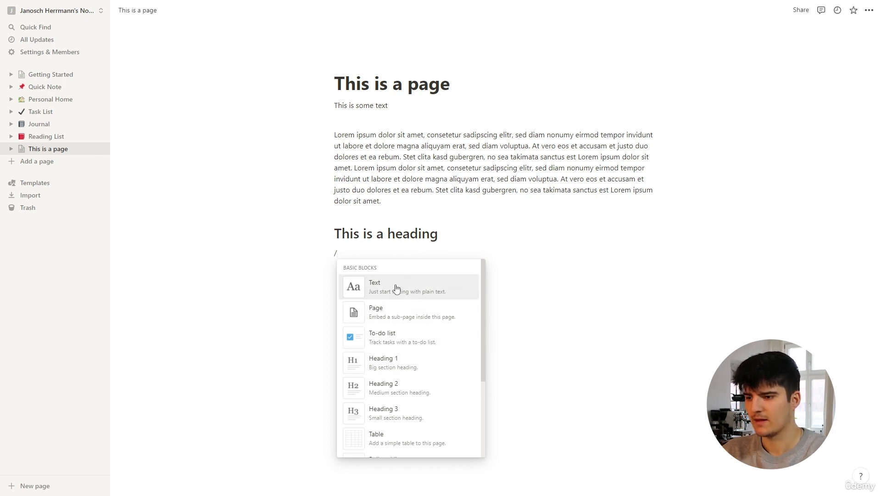
pyautogui.scroll(-3, 395, 309)
pyautogui.scroll(-10, 398, 312)
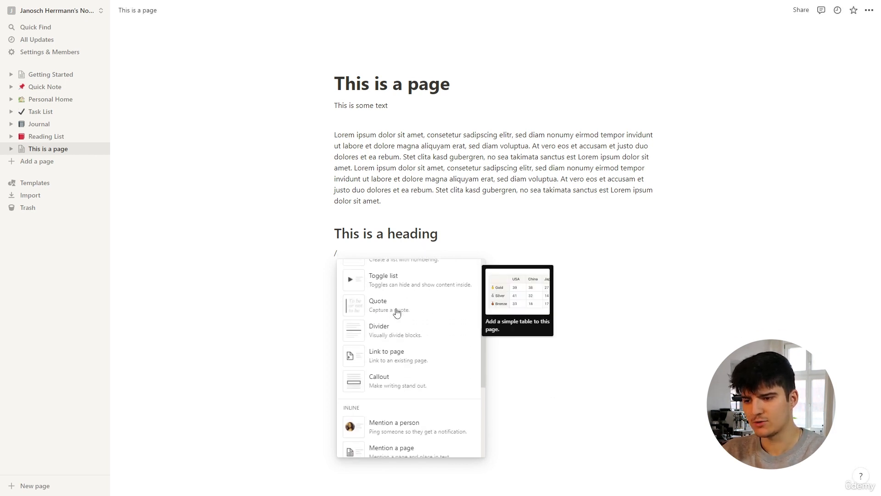
pyautogui.scroll(-8, 398, 311)
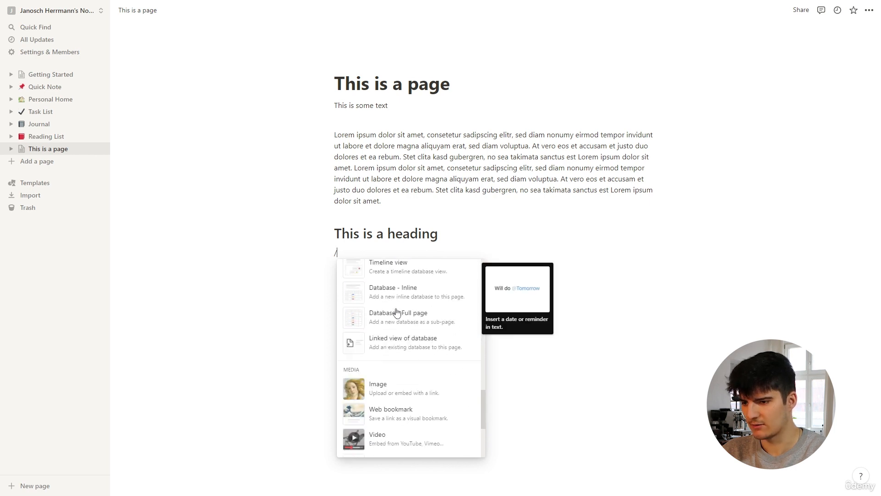
pyautogui.click(392, 321)
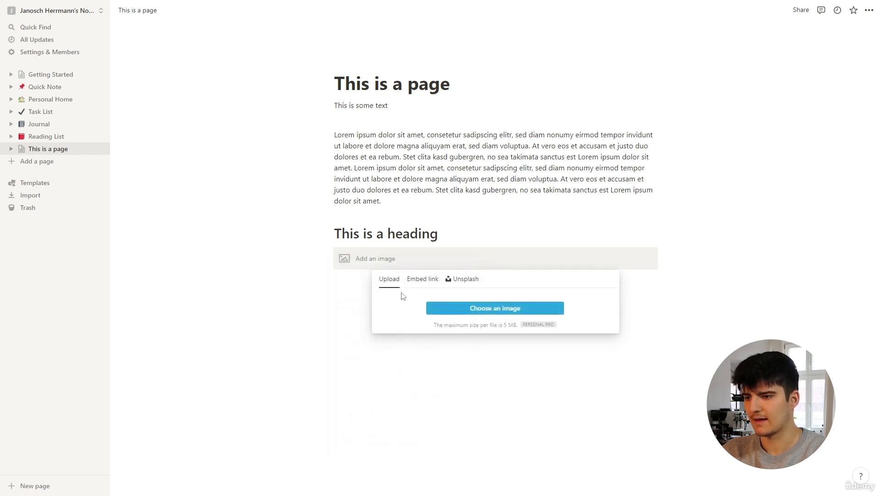
pyautogui.click(456, 311)
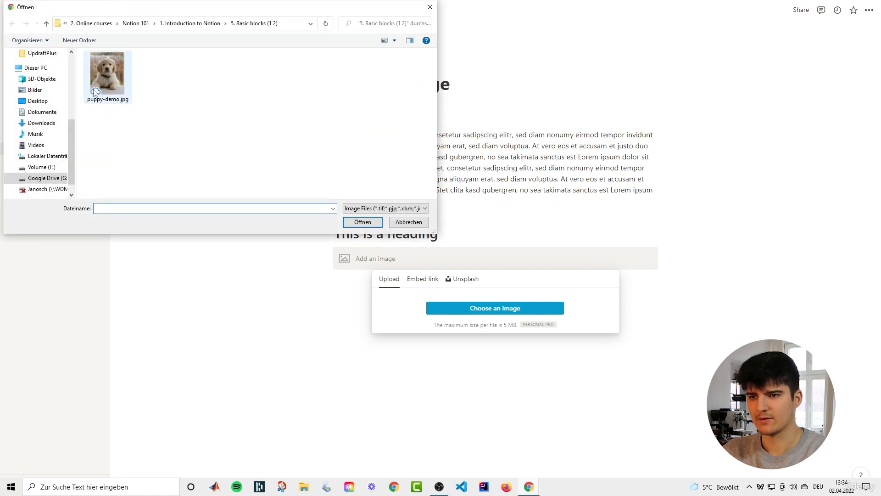
pyautogui.click(118, 86)
pyautogui.click(362, 222)
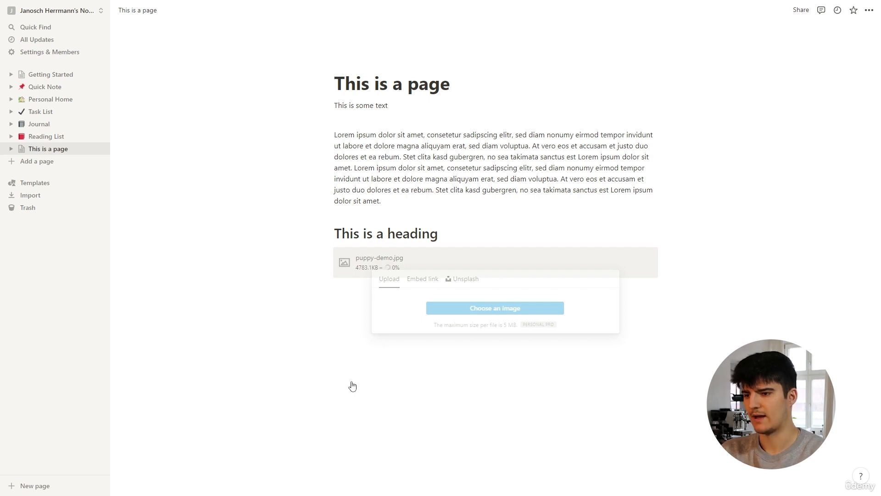
pyautogui.scroll(-2, 342, 370)
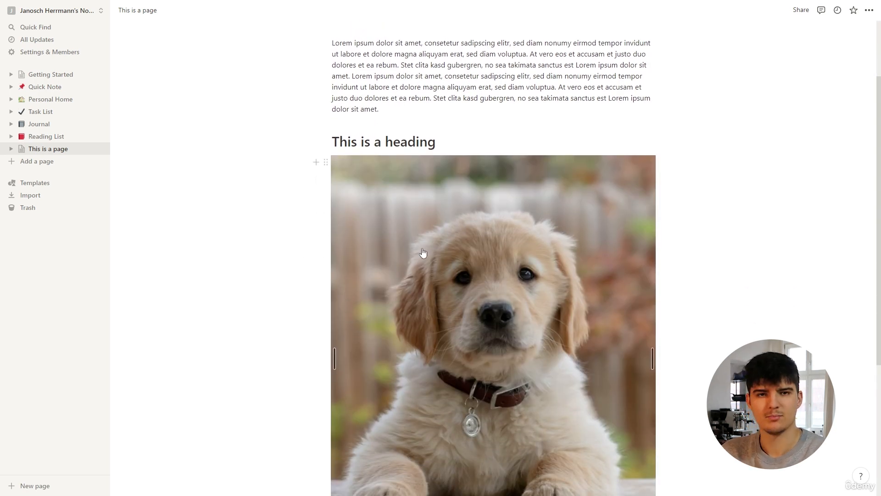
pyautogui.scroll(2, 422, 252)
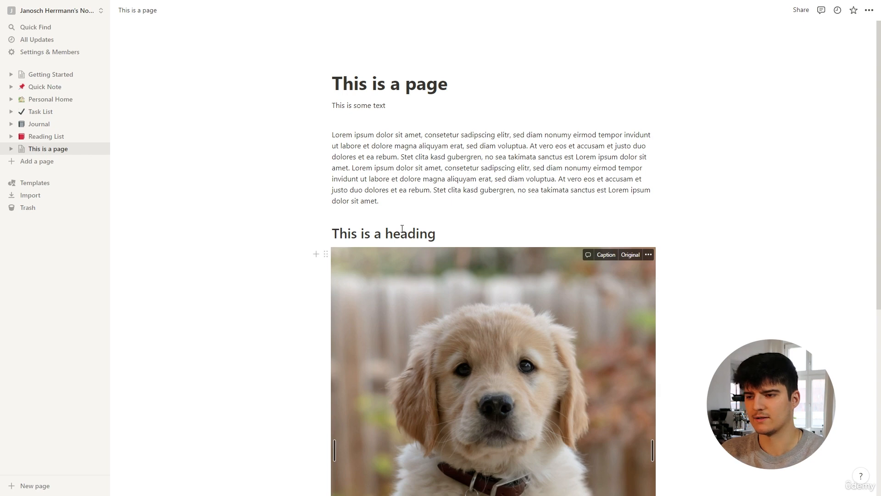
# - Move the heading above the Lorem ipsum paragraph, and the puppy image above the heading
pyautogui.scroll(-1, 394, 215)
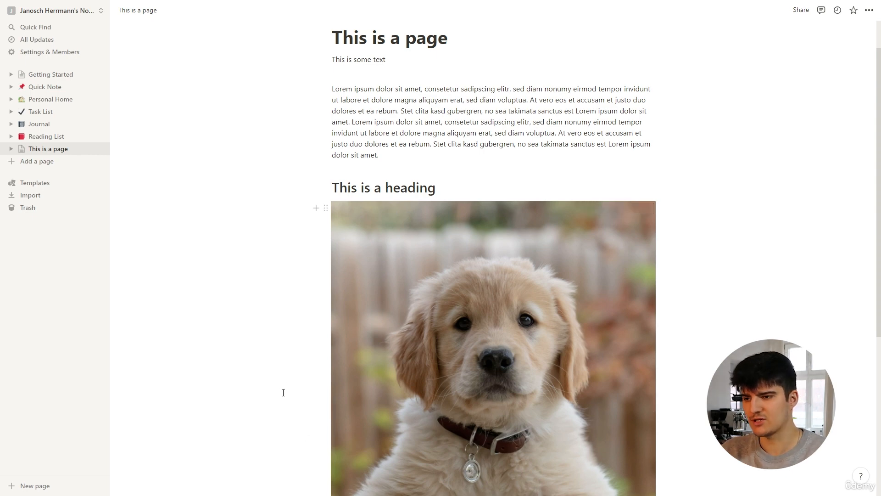
pyautogui.scroll(1, 309, 301)
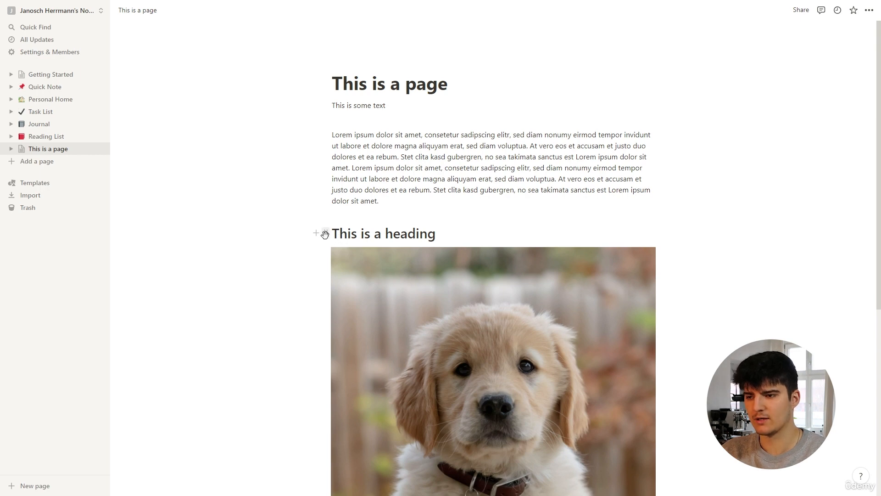
pyautogui.moveTo(324, 235); pyautogui.dragTo(340, 142)
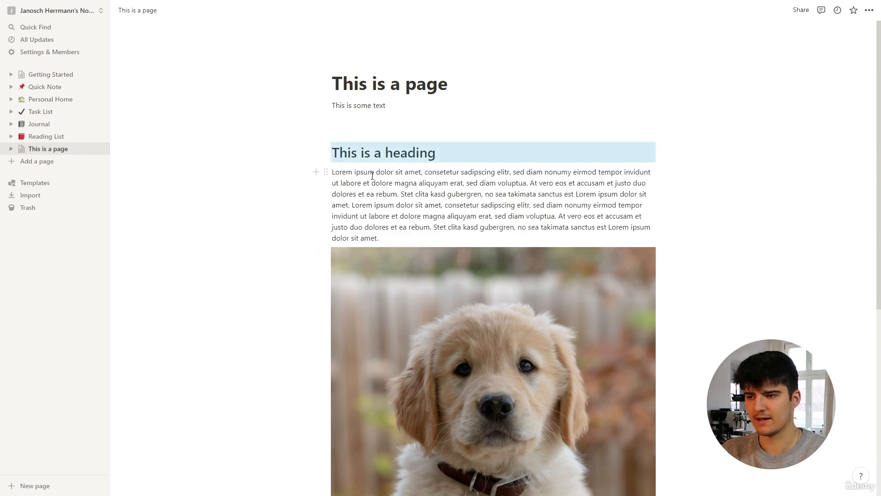
pyautogui.click(483, 156)
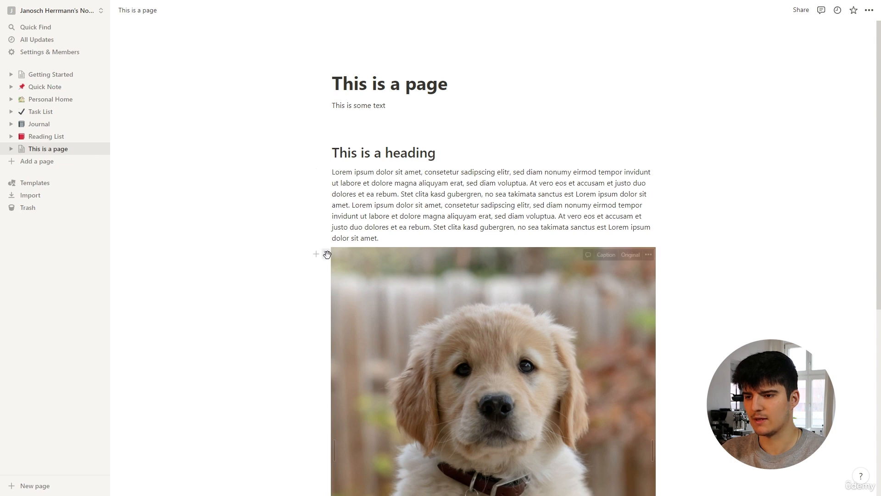
pyautogui.moveTo(327, 254); pyautogui.dragTo(360, 158)
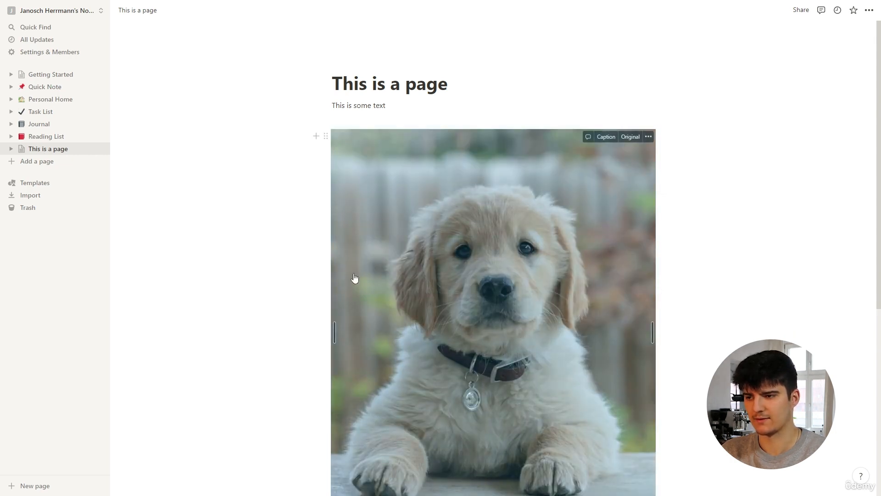
# - Shrink the puppy image to about half of its full-column width
pyautogui.scroll(-2, 292, 250)
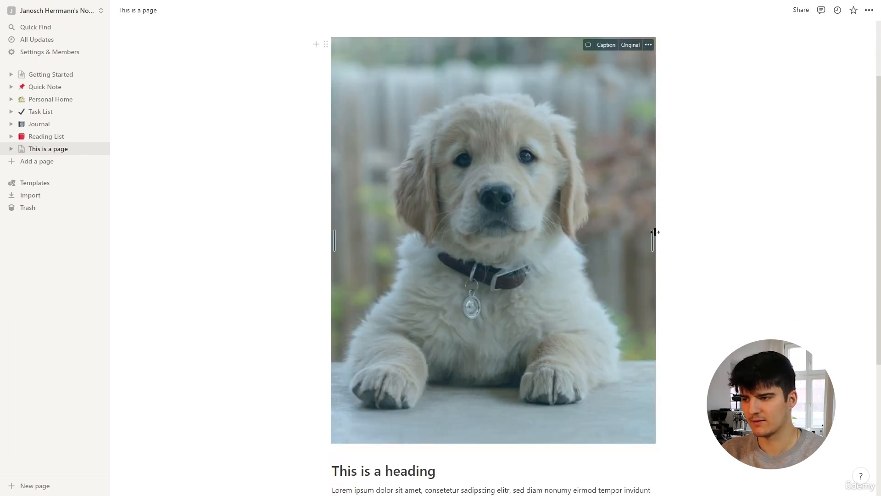
pyautogui.moveTo(654, 232); pyautogui.dragTo(582, 222)
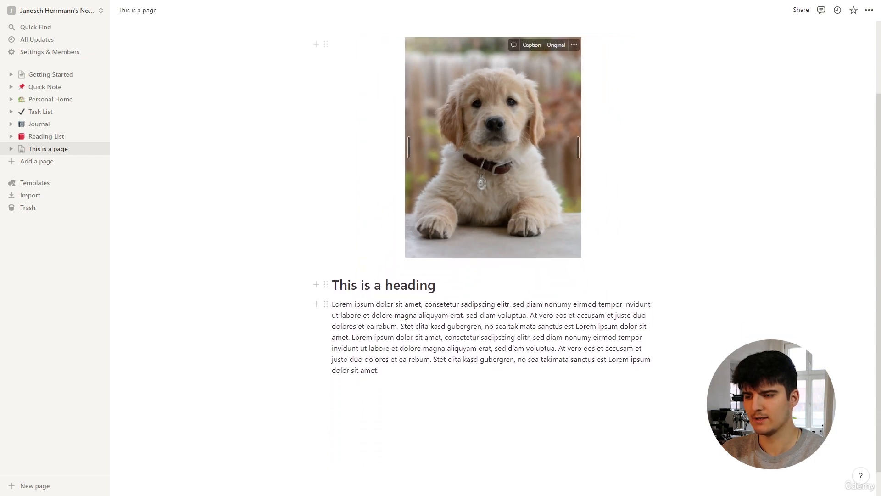
# - Place the heading in a column to the left of the puppy image and move the Lorem ipsum paragraph under it
pyautogui.scroll(2, 373, 371)
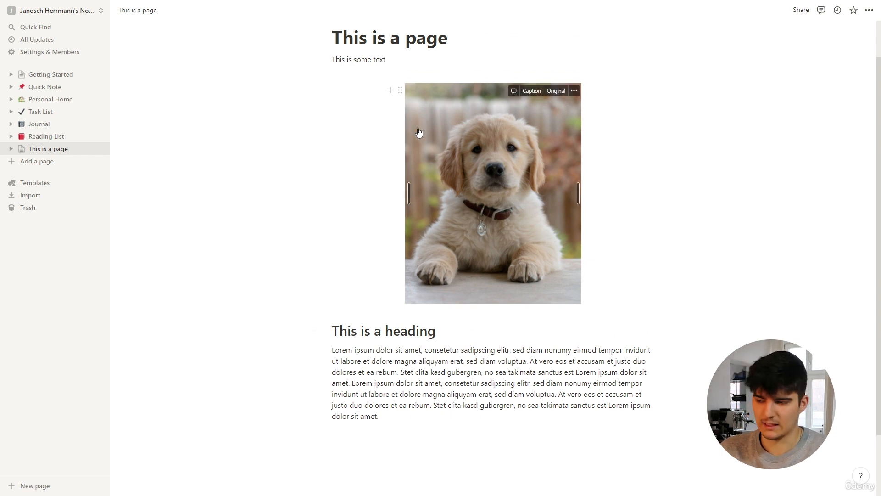
pyautogui.moveTo(326, 330); pyautogui.dragTo(357, 147)
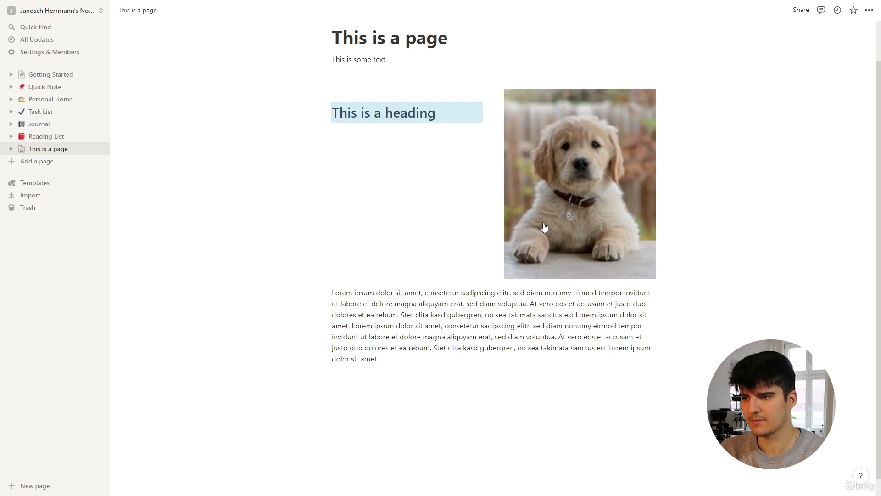
pyautogui.click(378, 159)
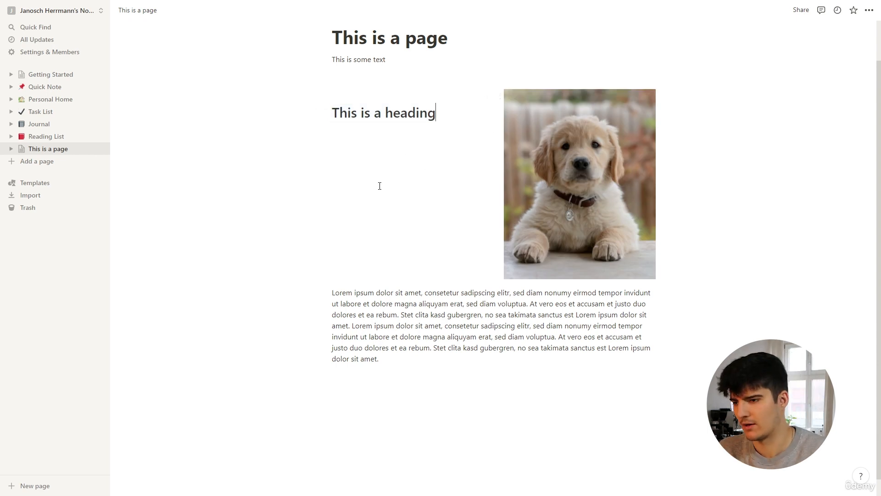
pyautogui.moveTo(323, 292); pyautogui.dragTo(346, 138)
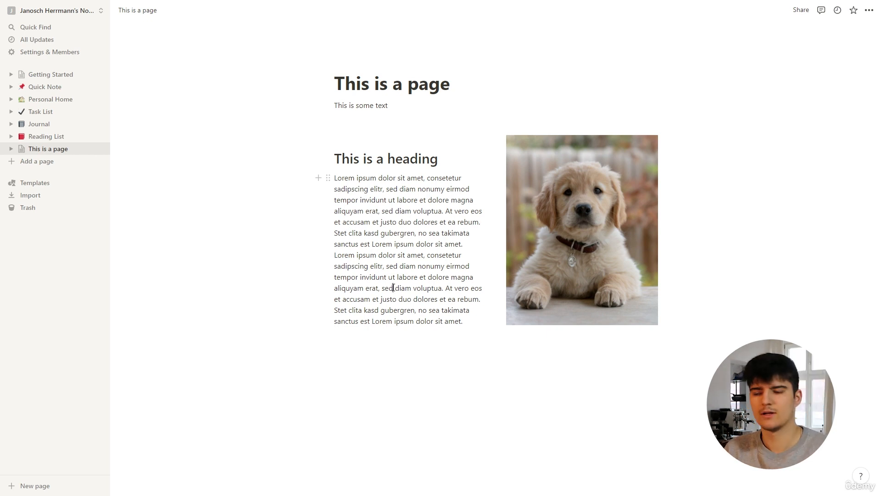
# - Duplicate the Lorem ipsum paragraph and move the copy into the right column above the puppy image
pyautogui.click(328, 177)
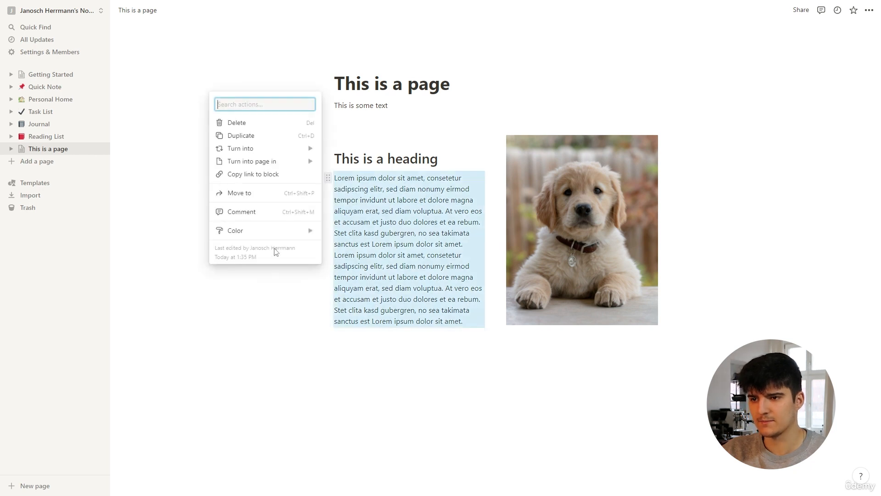
pyautogui.click(238, 136)
pyautogui.click(379, 327)
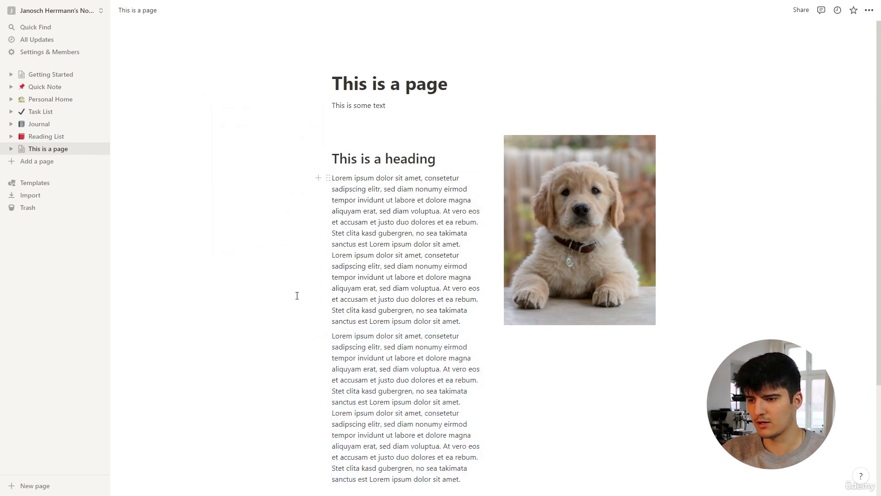
pyautogui.moveTo(324, 336); pyautogui.dragTo(525, 144)
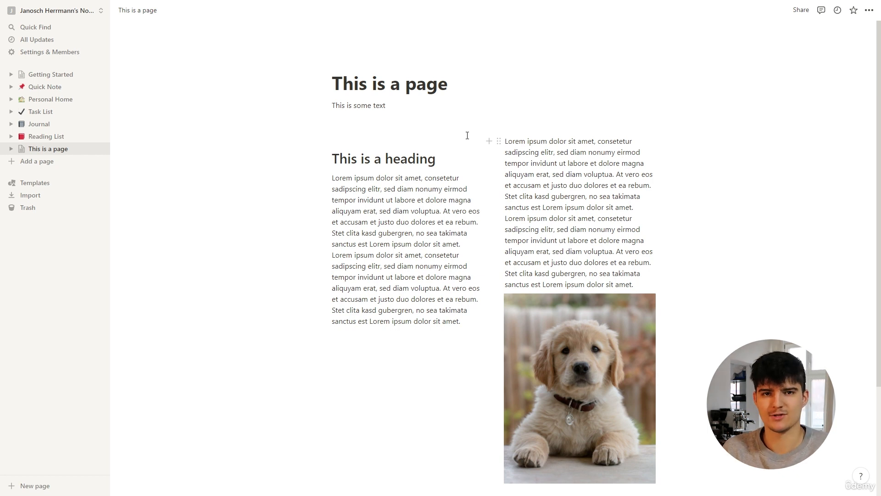
pyautogui.scroll(-3, 524, 184)
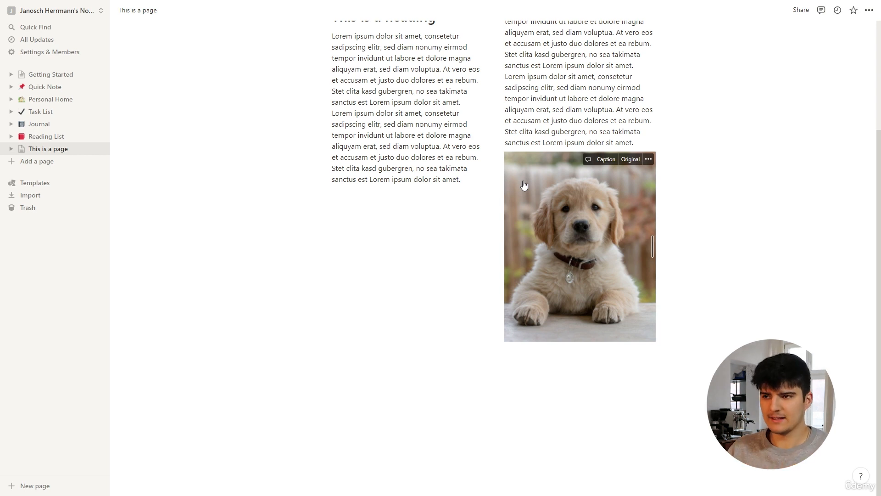
pyautogui.scroll(3, 524, 185)
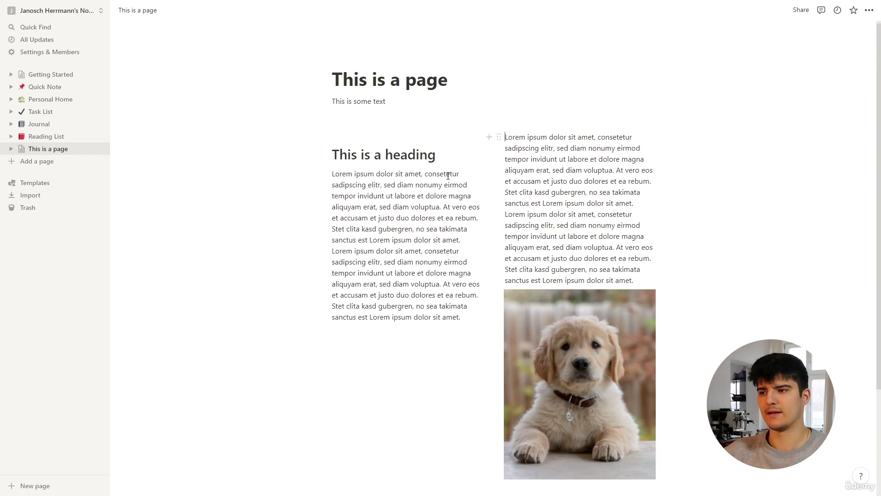
pyautogui.scroll(-1, 448, 176)
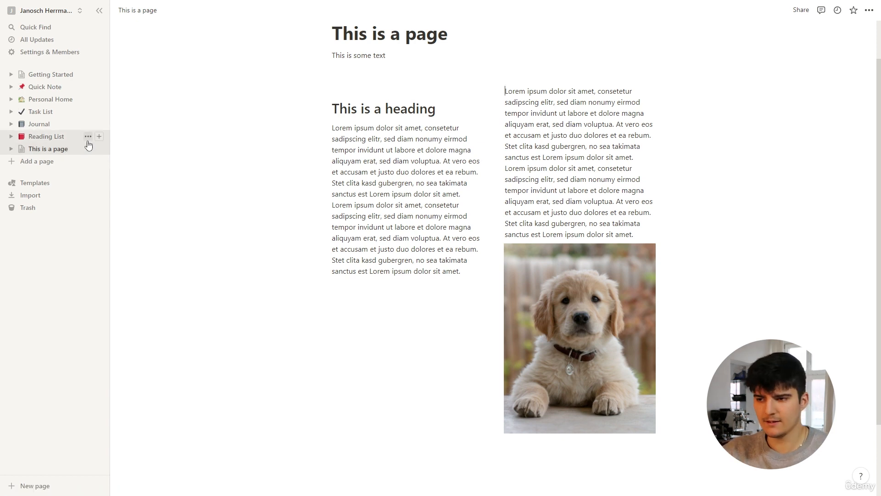
# - Insert an embedded sub-page block below the Lorem ipsum paragraph in the column with the heading
pyautogui.scroll(-2, 358, 297)
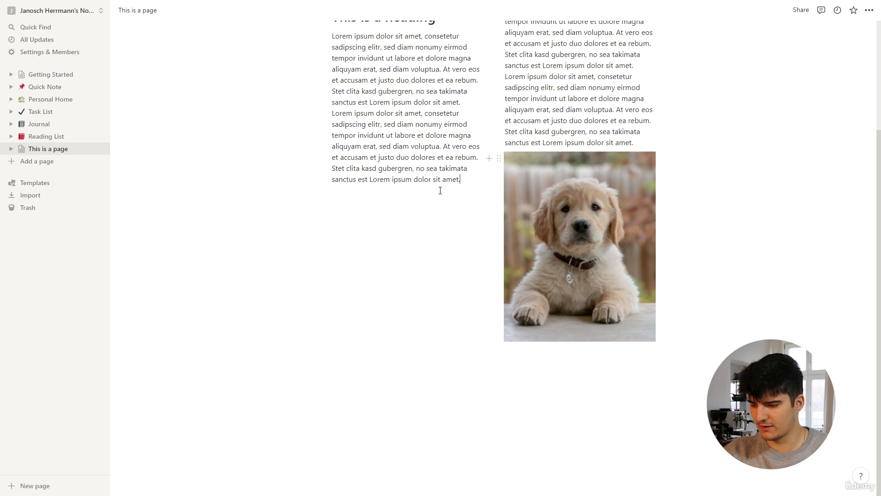
pyautogui.scroll(1, 490, 188)
pyautogui.press('Return')
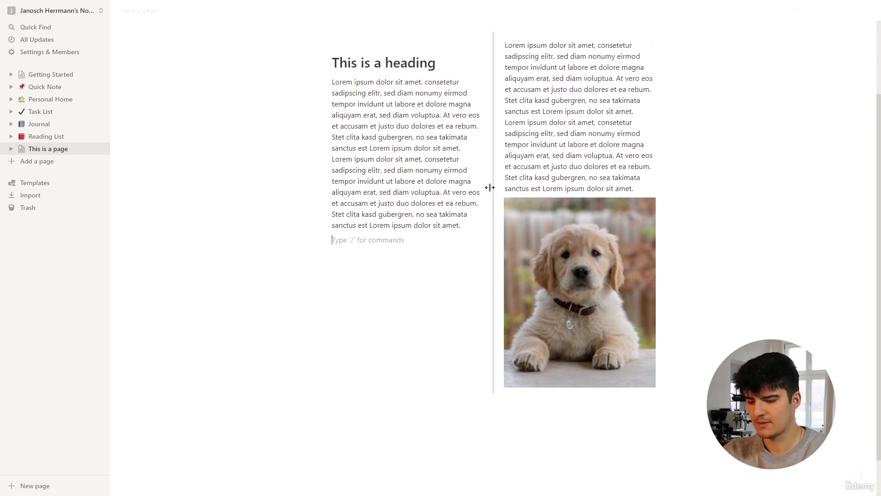
pyautogui.write('/')
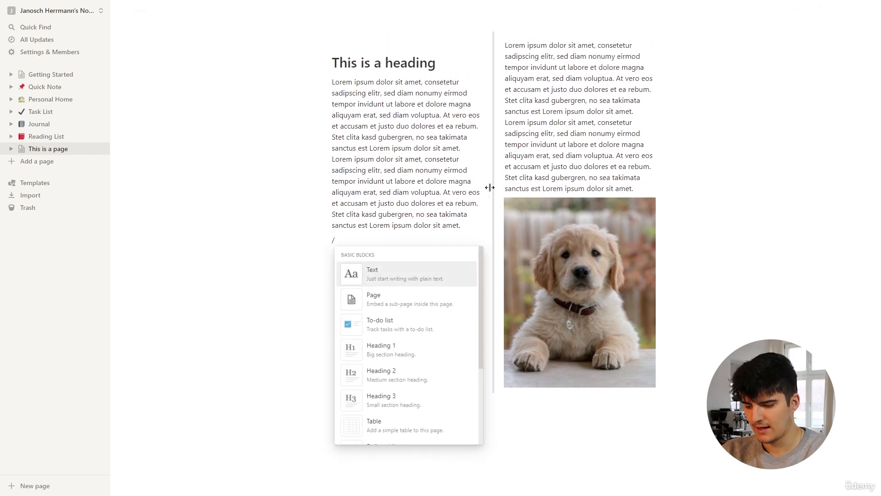
pyautogui.write('pa')
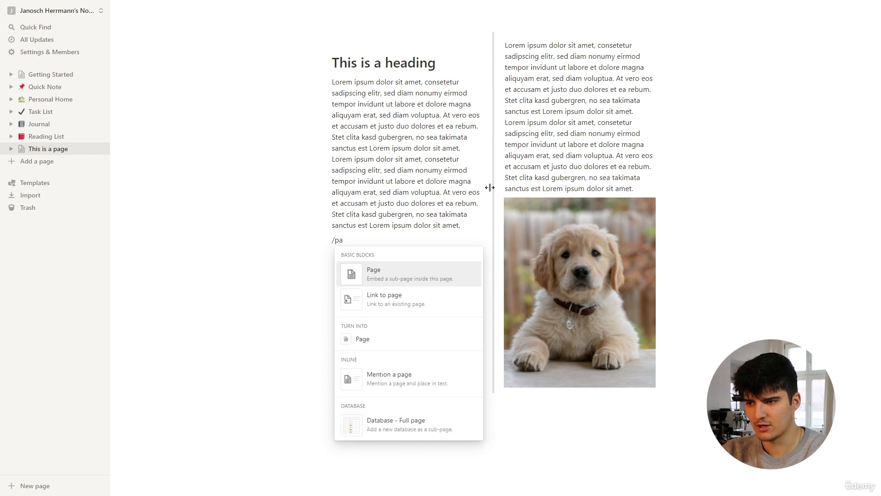
pyautogui.write('ge')
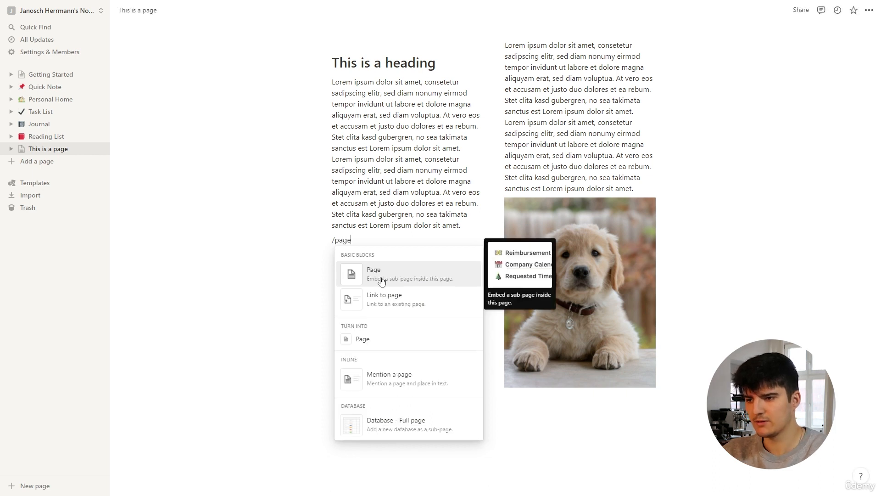
pyautogui.click(382, 281)
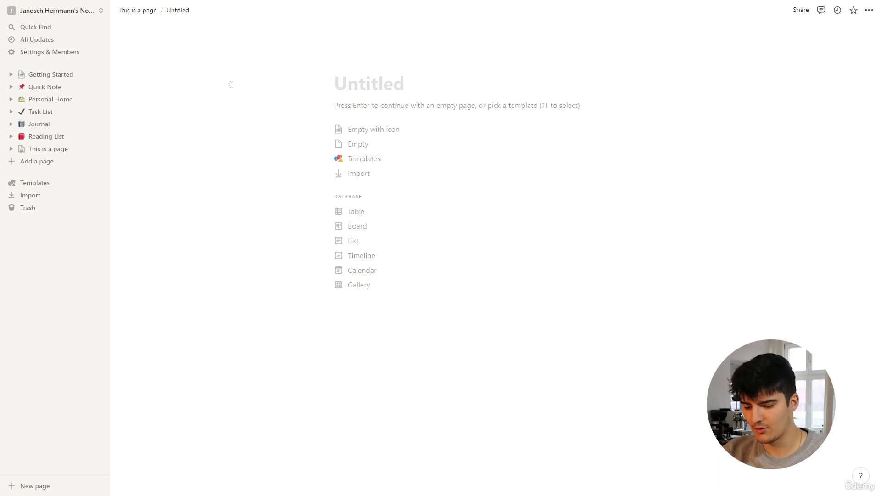
# - Title the new sub-page "This is a subpage"
pyautogui.write('This i')
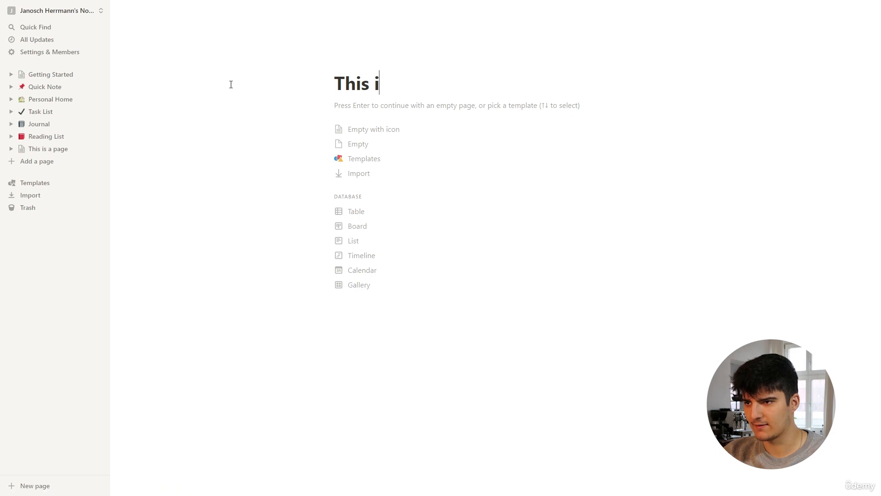
pyautogui.write('s a sub')
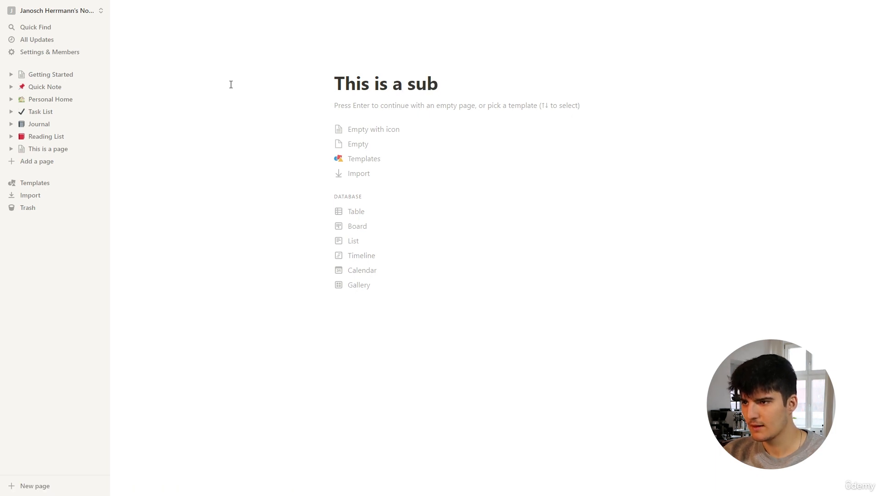
pyautogui.write('page')
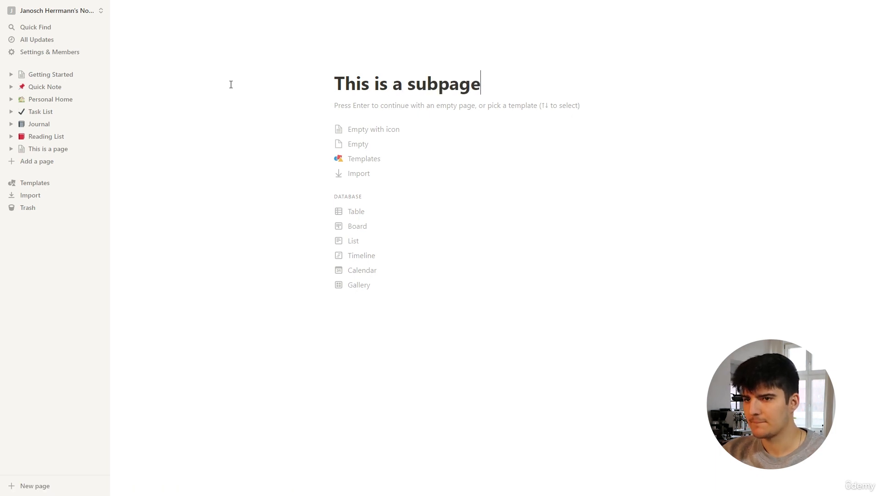
# - Return to the parent page "This is a page" and open the subpage through its link below the Lorem ipsum paragraph
pyautogui.click(54, 151)
pyautogui.scroll(-1, 319, 263)
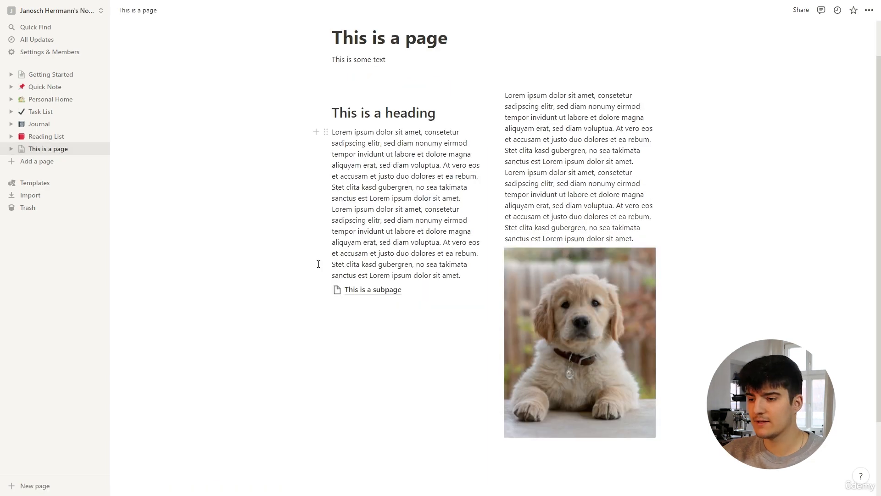
pyautogui.click(375, 292)
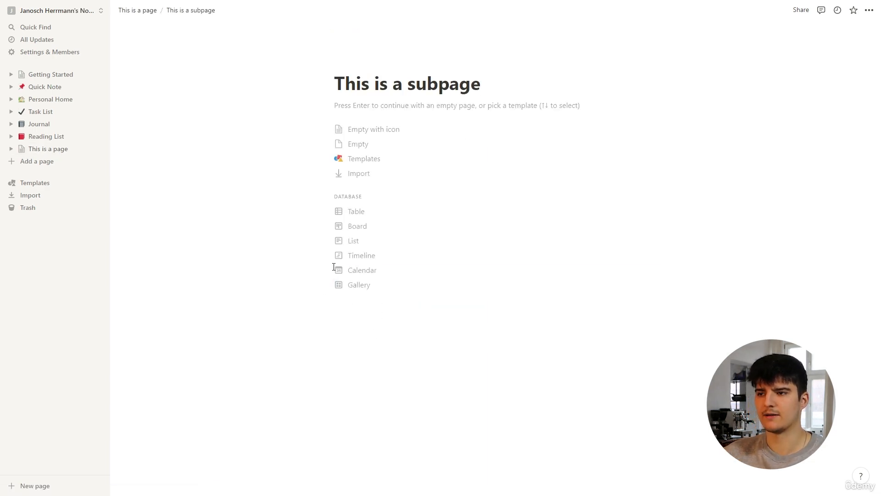